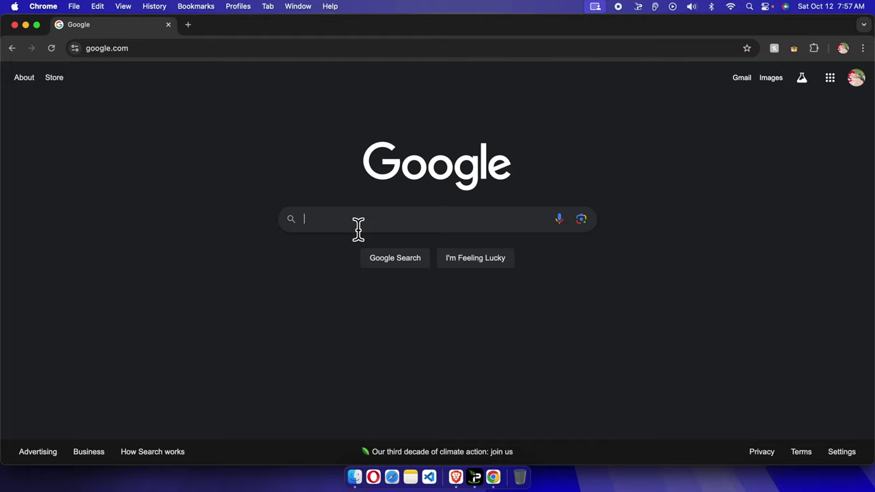
# - Search Google for 'google earth studio'
pyautogui.write('google se')
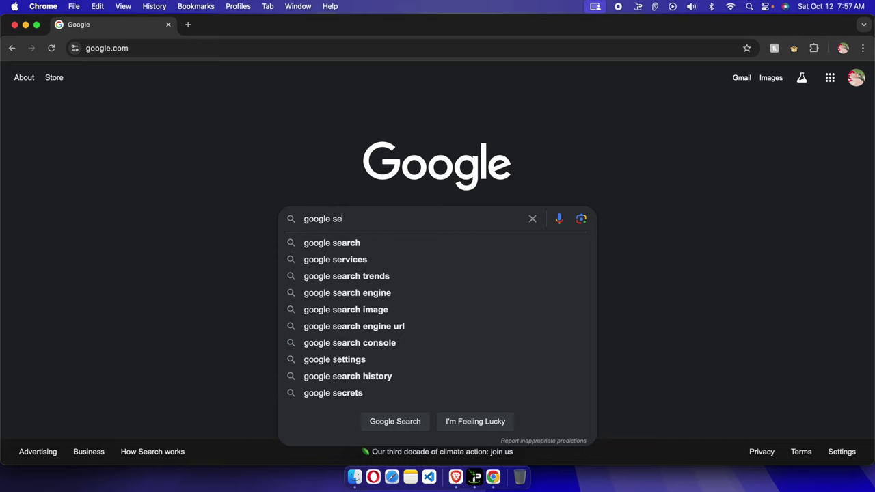
pyautogui.write('a')
pyautogui.press('BackSpace')
pyautogui.press('BackSpace')
pyautogui.press('BackSpace')
pyautogui.write('eart')
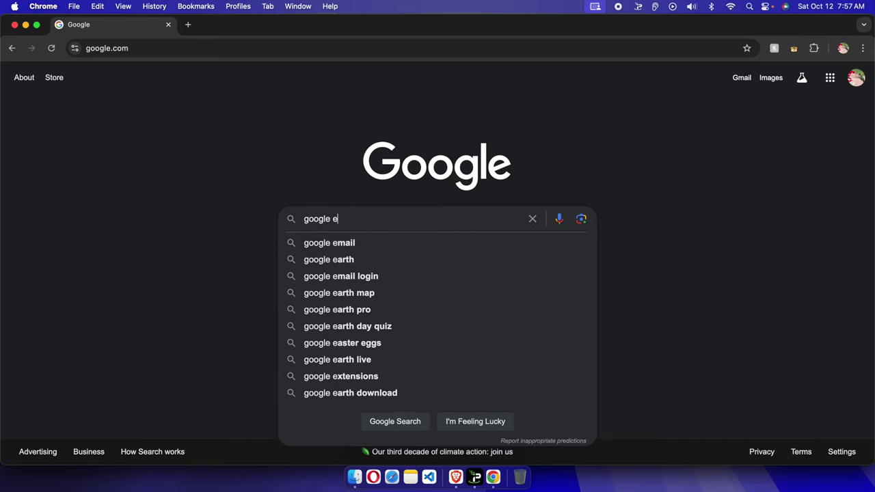
pyautogui.write('h stu')
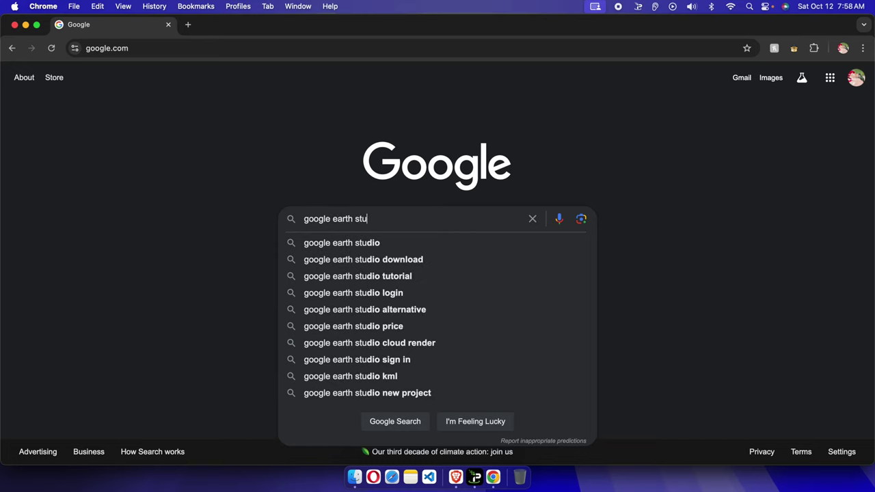
pyautogui.write('dio')
pyautogui.press('Return')
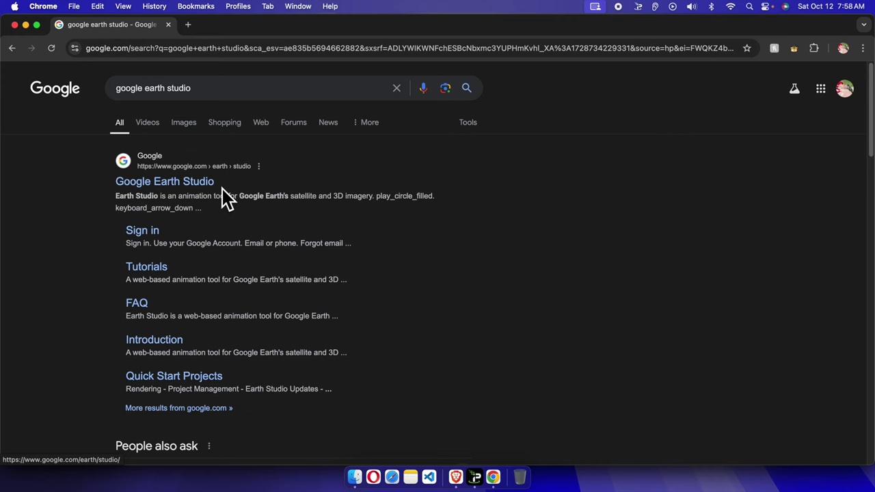
pyautogui.click(182, 186)
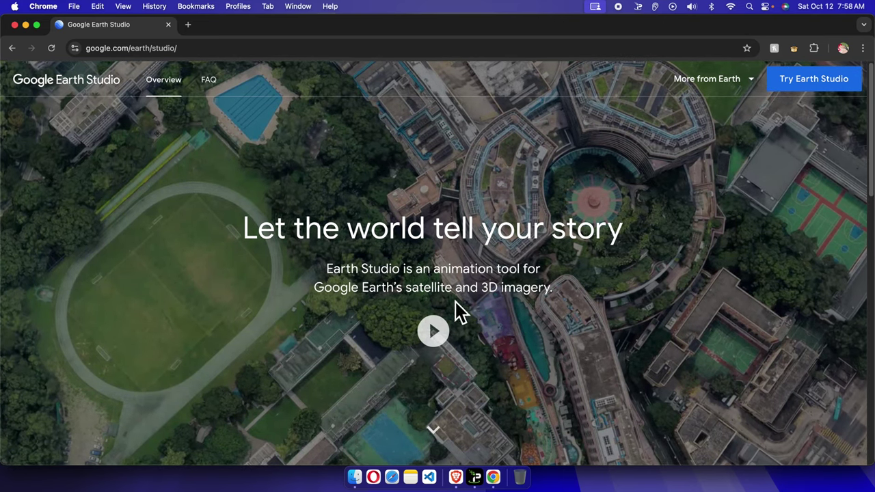
pyautogui.moveTo(559, 295); pyautogui.dragTo(307, 289)
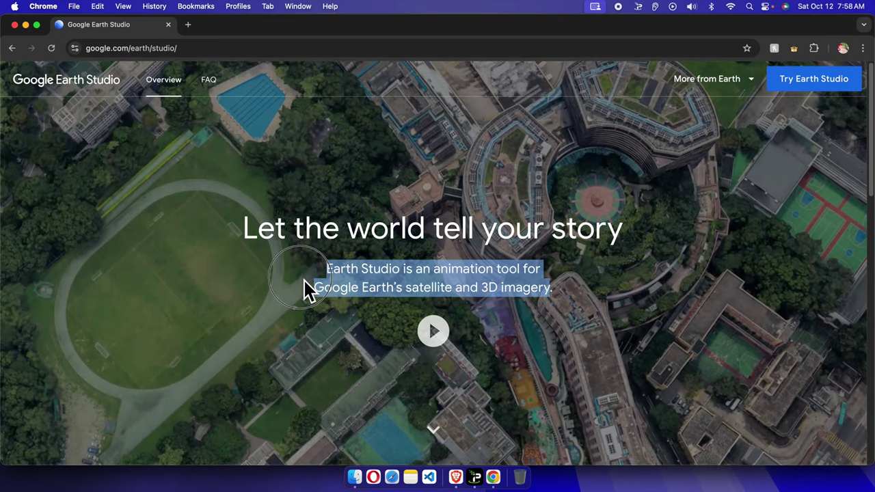
pyautogui.scroll(-5, 433, 294)
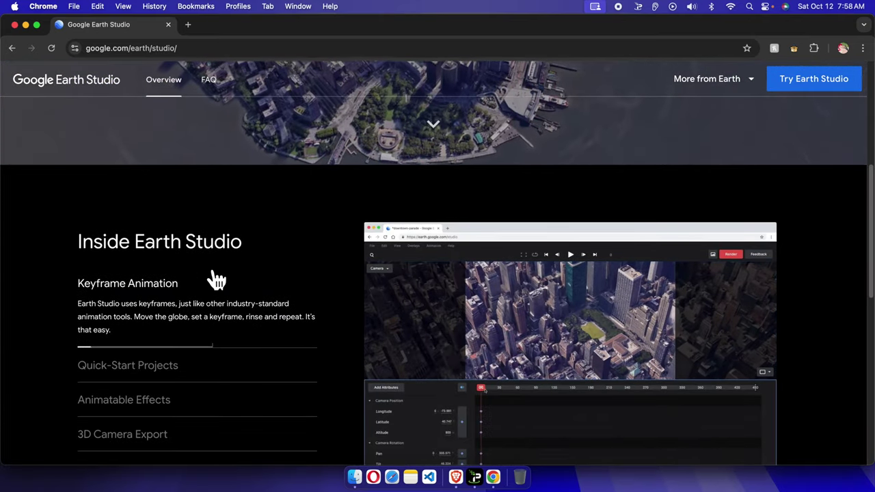
pyautogui.scroll(5, 215, 279)
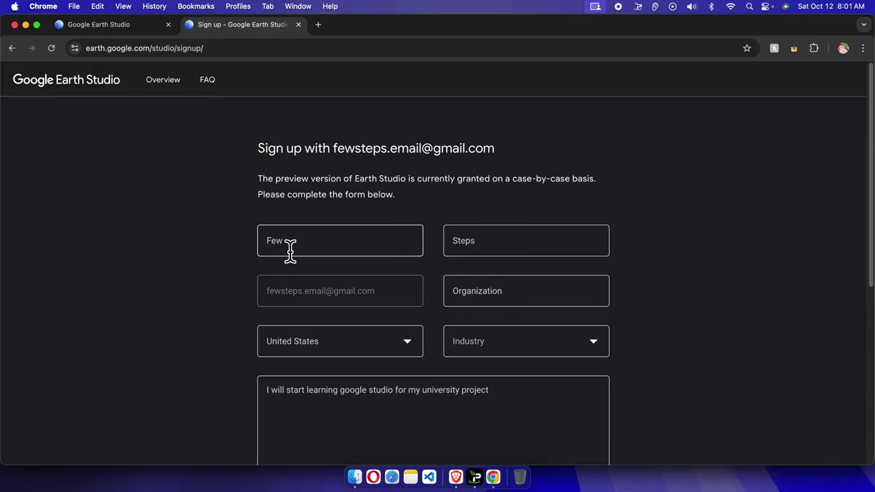
# - Set the signup form's Industry to Websites & Blogs
pyautogui.scroll(-1, 523, 300)
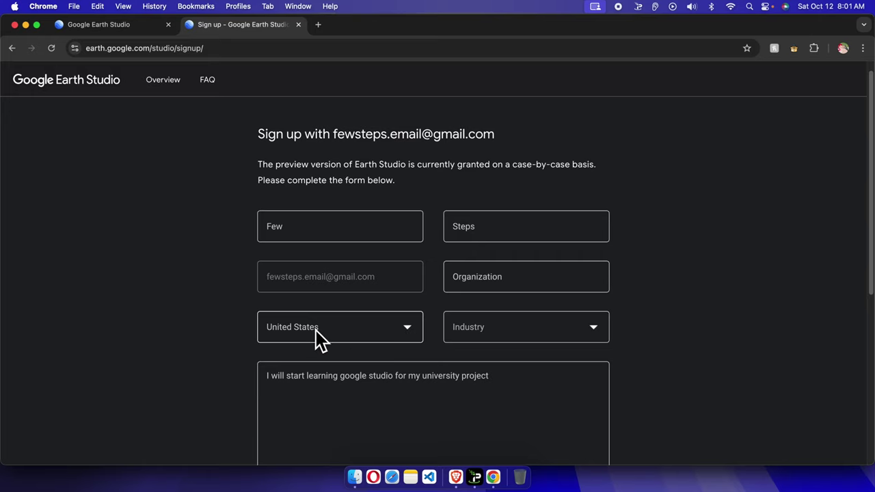
pyautogui.click(581, 328)
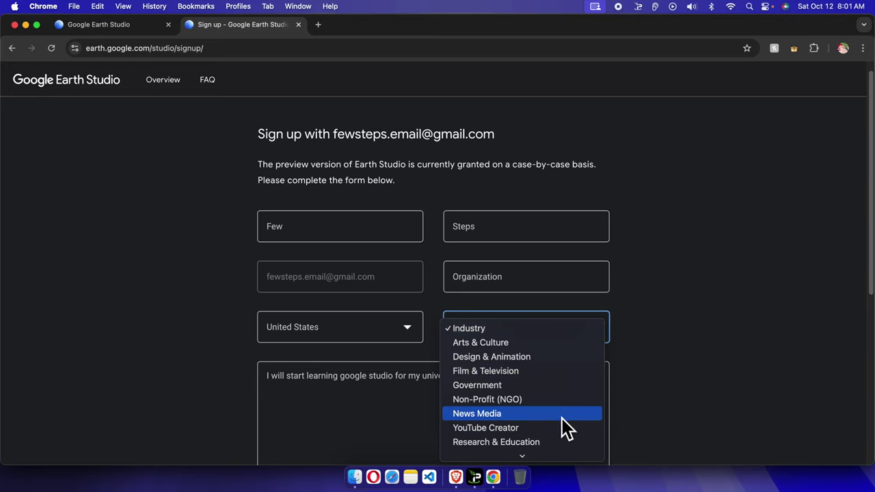
pyautogui.scroll(-2, 562, 415)
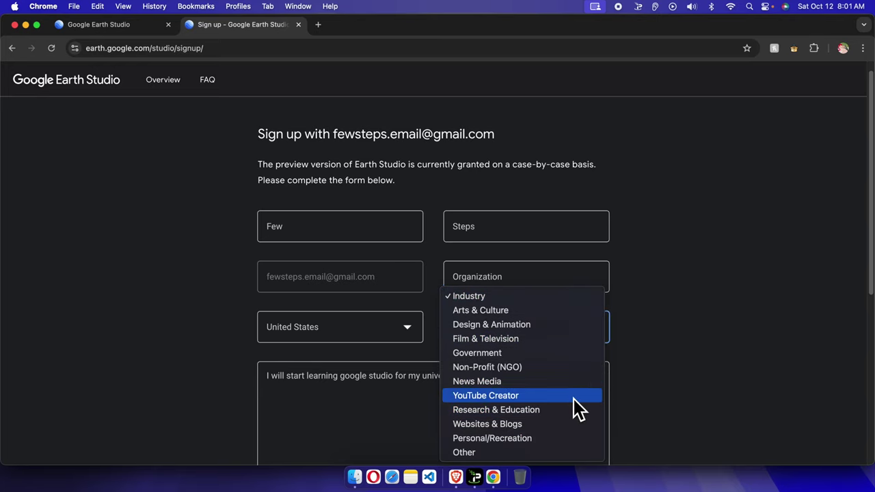
pyautogui.click(541, 427)
# - Complete the university-project reason for access and submit the signup request
pyautogui.scroll(-2, 527, 375)
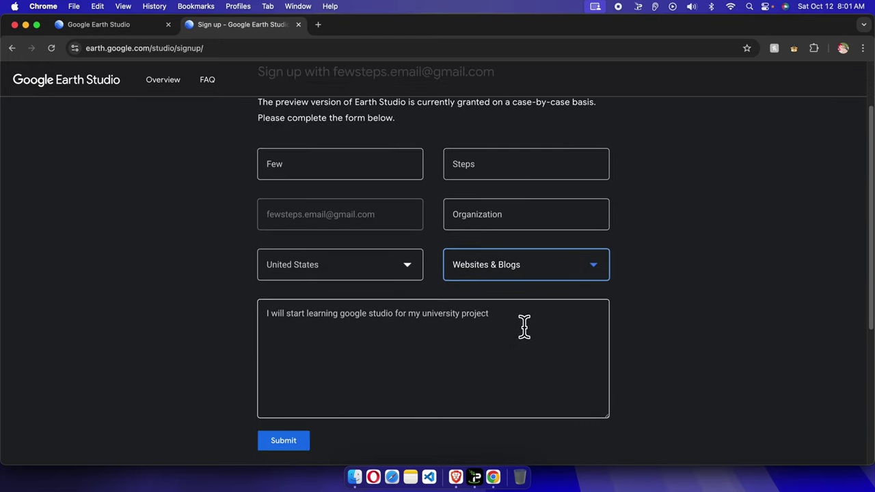
pyautogui.click(524, 326)
pyautogui.click(240, 328)
pyautogui.click(376, 334)
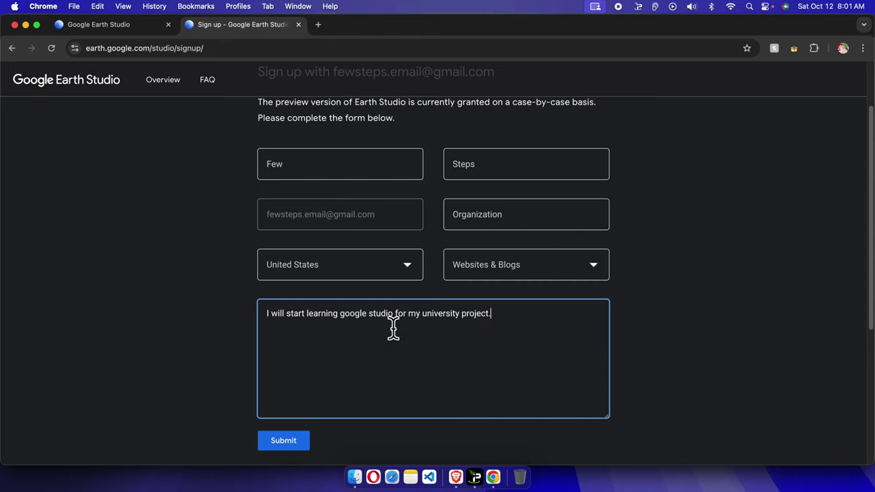
pyautogui.scroll(-1, 314, 452)
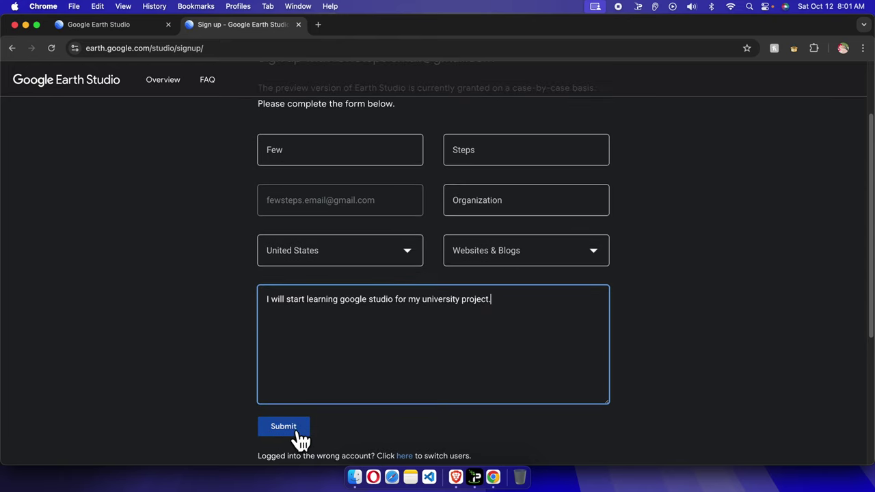
pyautogui.click(313, 434)
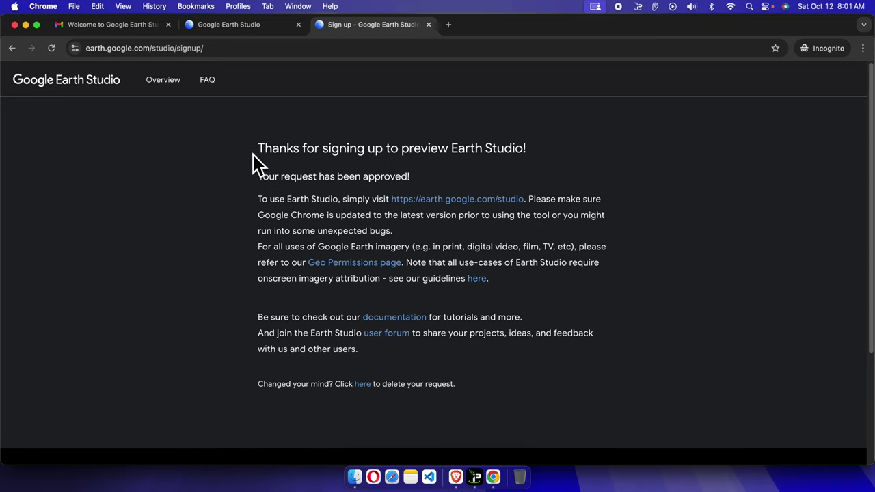
# - Highlight the 'Thanks for signing up' heading and the 'Your request has been approved!' line
pyautogui.moveTo(260, 157); pyautogui.dragTo(512, 164)
pyautogui.click(571, 160)
pyautogui.moveTo(261, 179); pyautogui.dragTo(426, 179)
pyautogui.click(403, 188)
# - View the Earth Studio welcome email, return to the inbox, and check the signed-in account address
pyautogui.click(112, 27)
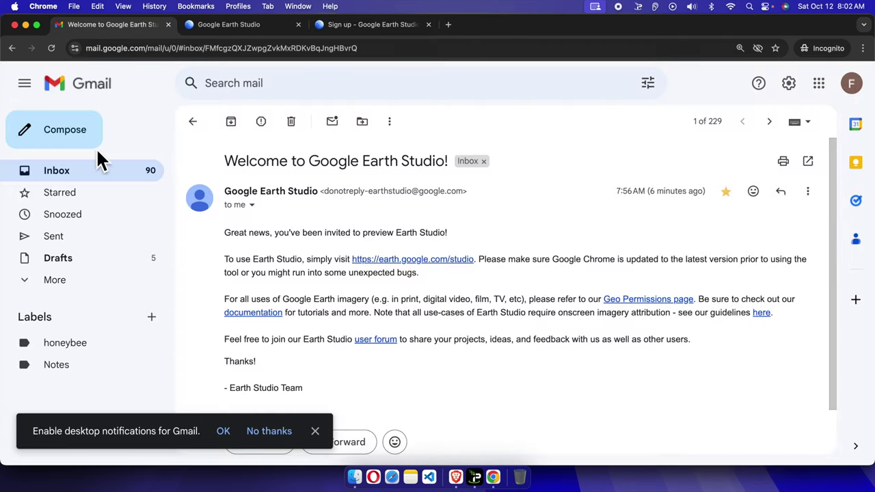
pyautogui.click(62, 179)
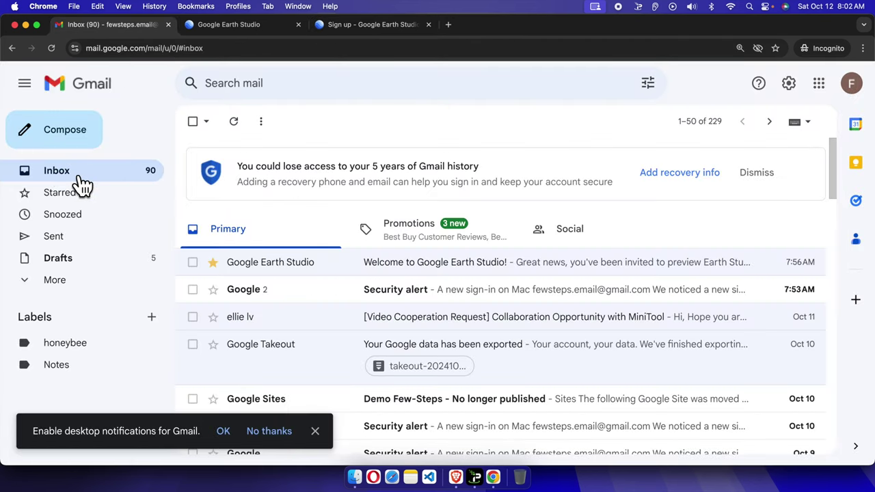
pyautogui.click(853, 84)
pyautogui.moveTo(683, 126); pyautogui.dragTo(799, 140)
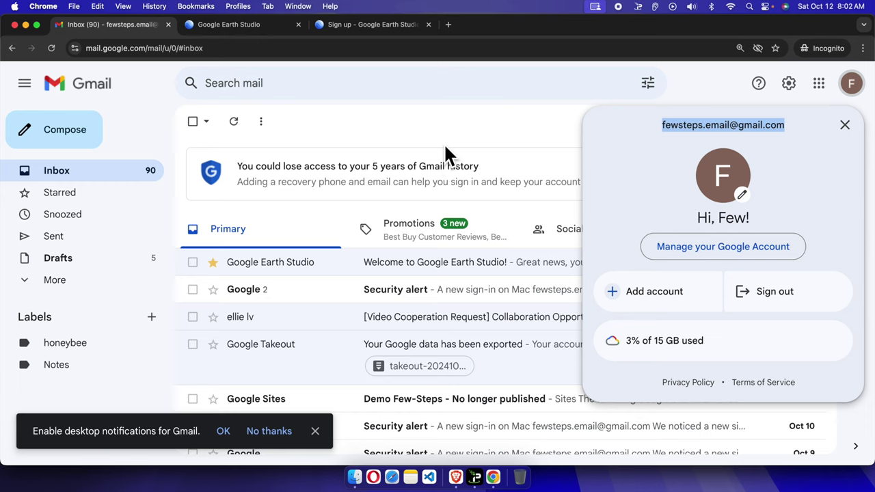
pyautogui.click(687, 130)
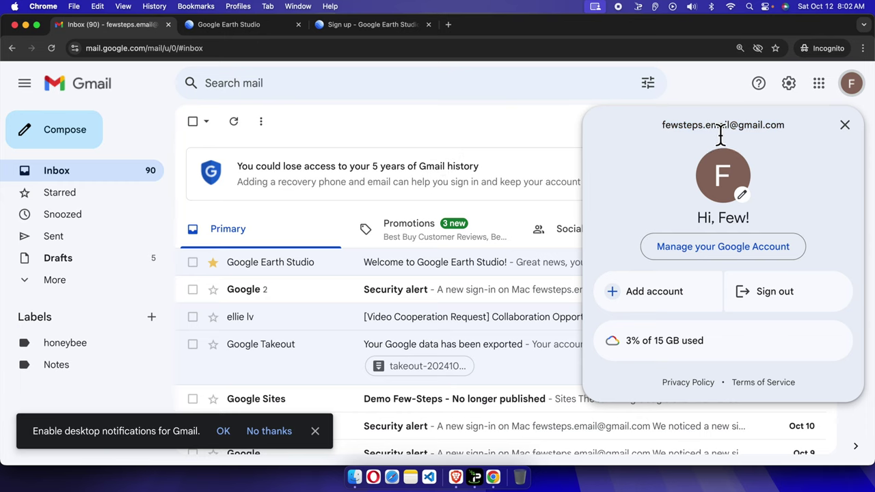
pyautogui.click(513, 134)
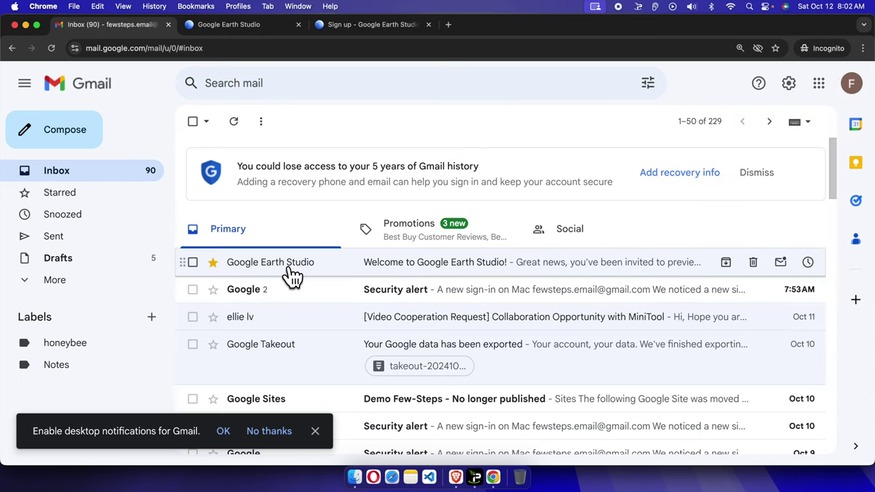
pyautogui.click(454, 272)
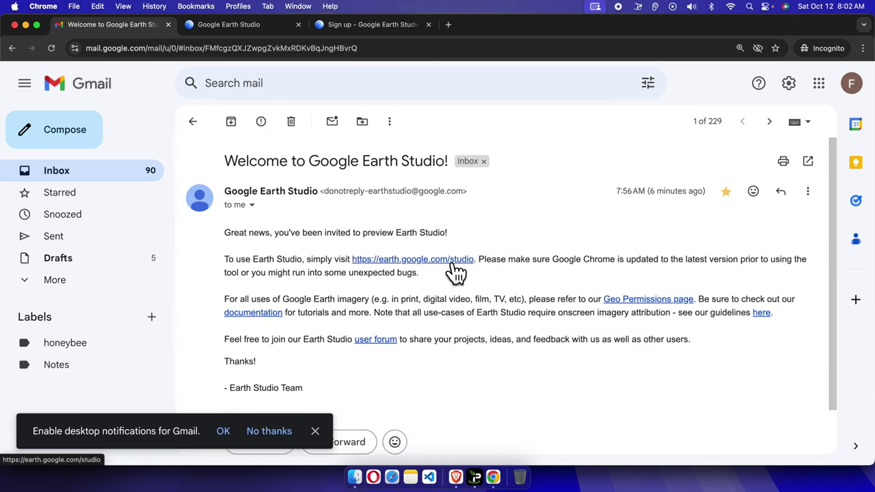
pyautogui.scroll(-2, 401, 309)
pyautogui.scroll(1, 400, 304)
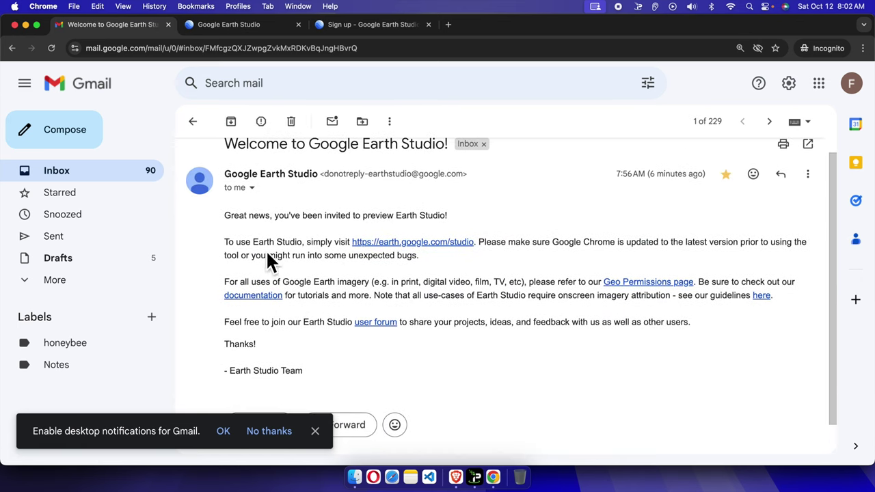
pyautogui.moveTo(274, 216); pyautogui.dragTo(462, 228)
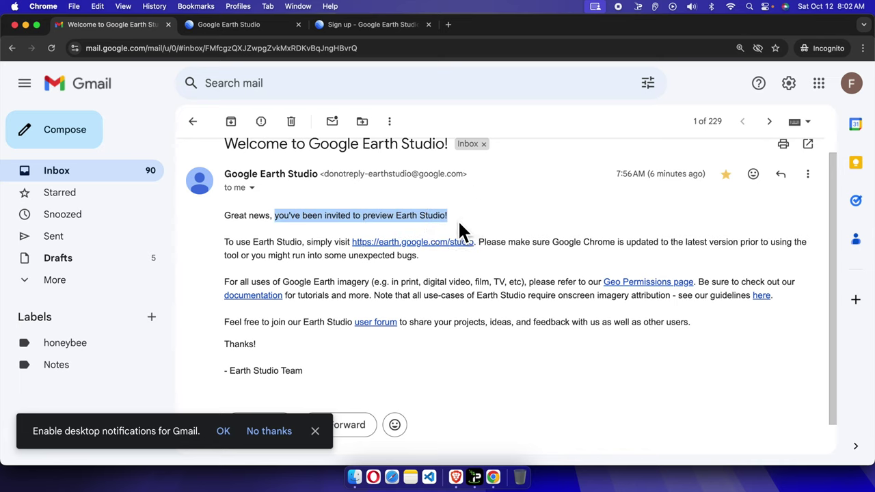
pyautogui.click(410, 221)
pyautogui.moveTo(398, 219); pyautogui.dragTo(452, 231)
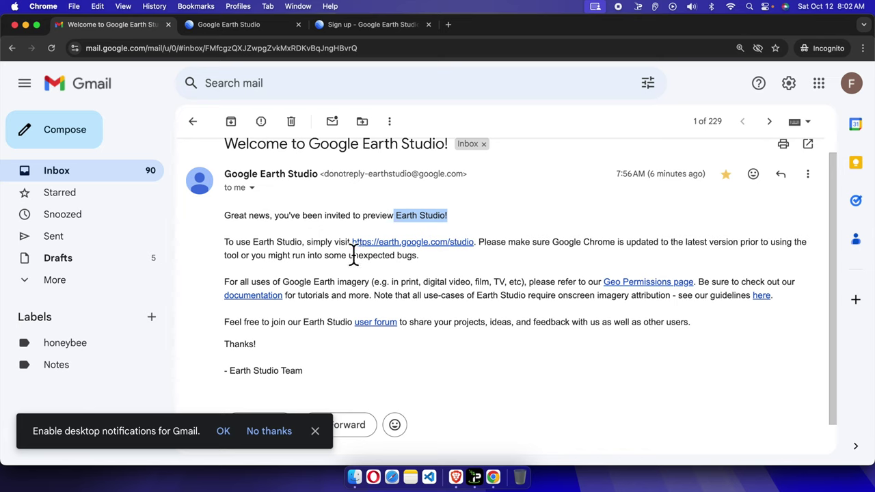
pyautogui.moveTo(355, 248); pyautogui.dragTo(478, 248)
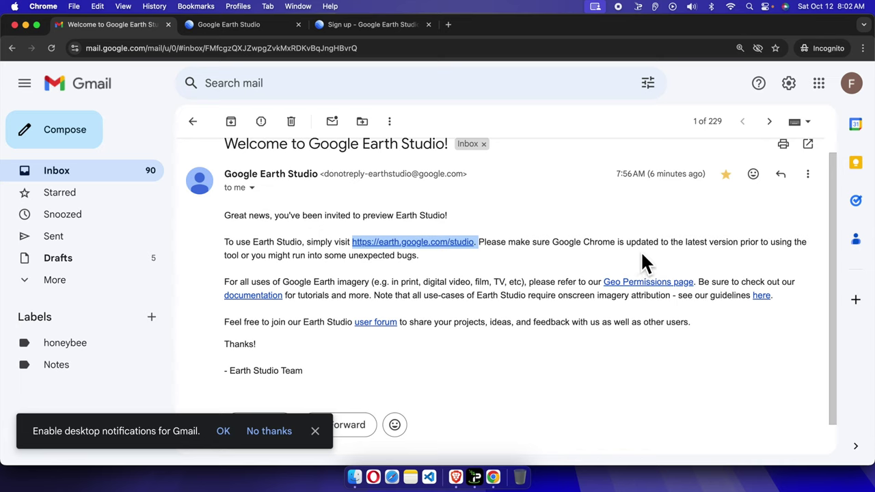
pyautogui.click(618, 251)
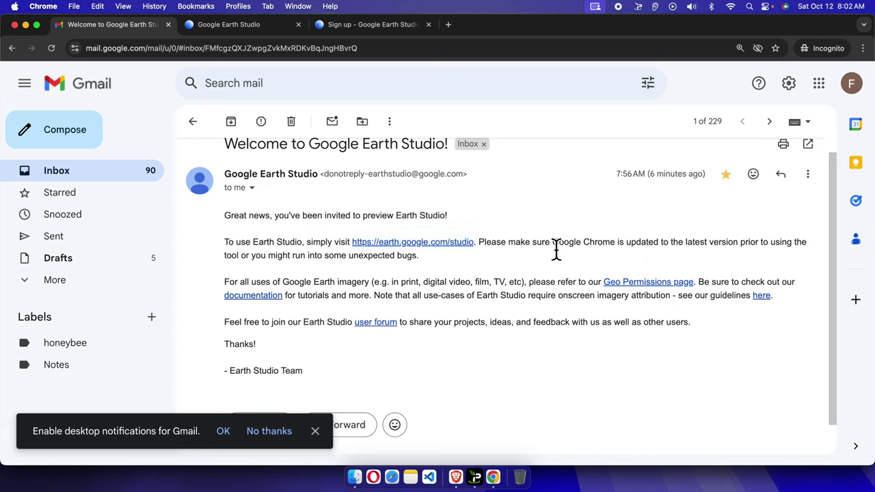
pyautogui.moveTo(553, 249); pyautogui.dragTo(617, 258)
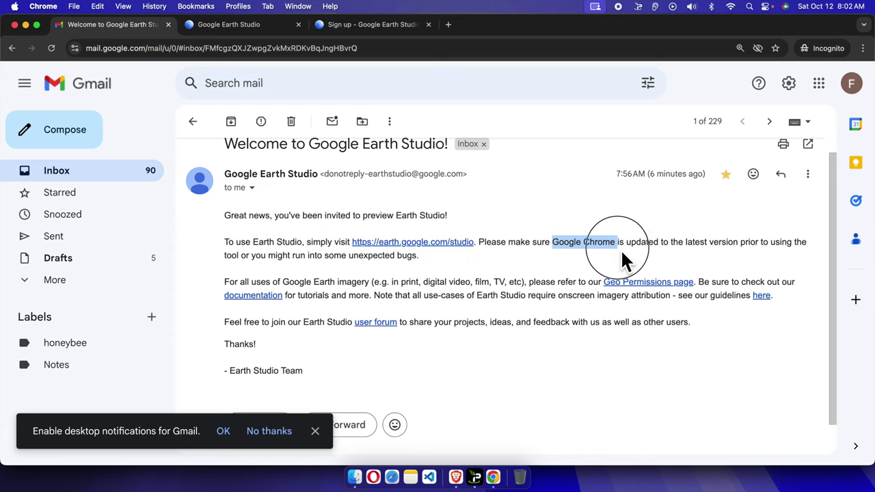
pyautogui.click(628, 252)
pyautogui.moveTo(628, 253); pyautogui.dragTo(660, 251)
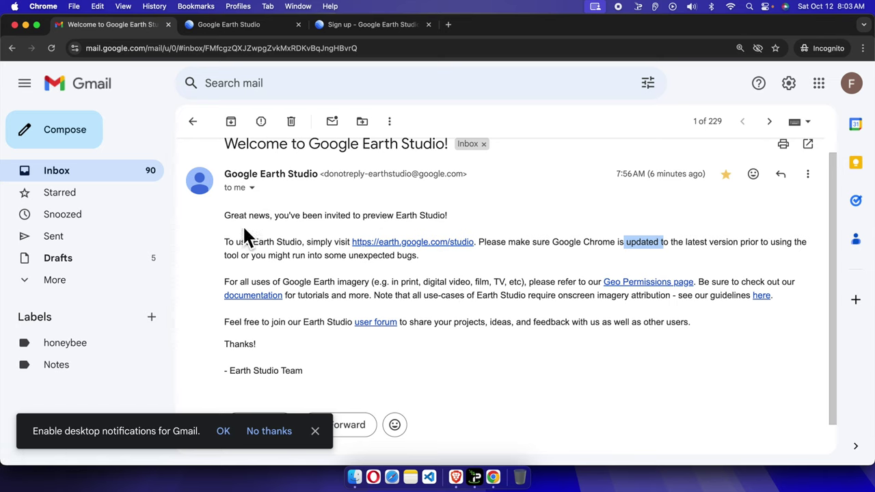
# - Open the earth.google.com/studio link and accept the preview terms and conditions
pyautogui.click(456, 279)
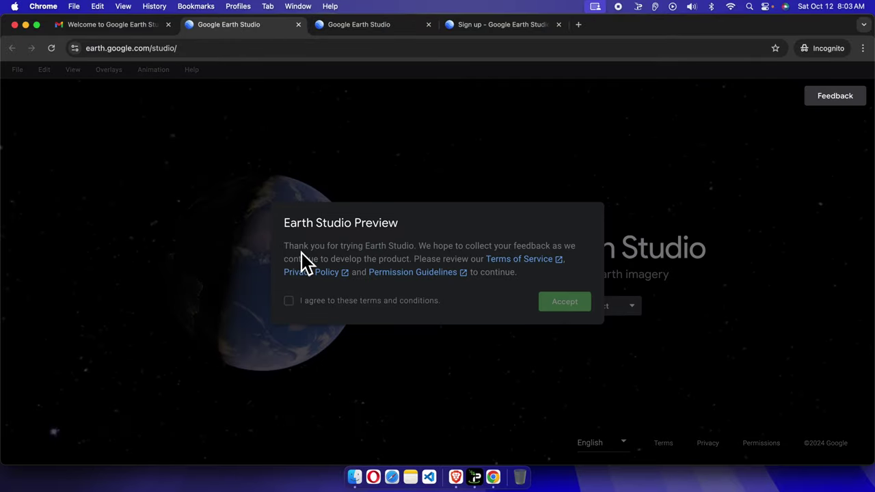
pyautogui.click(290, 304)
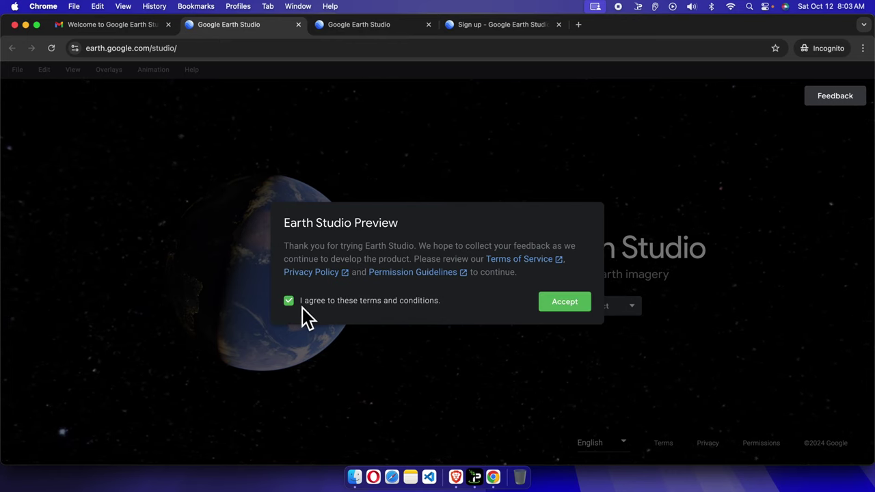
pyautogui.click(565, 302)
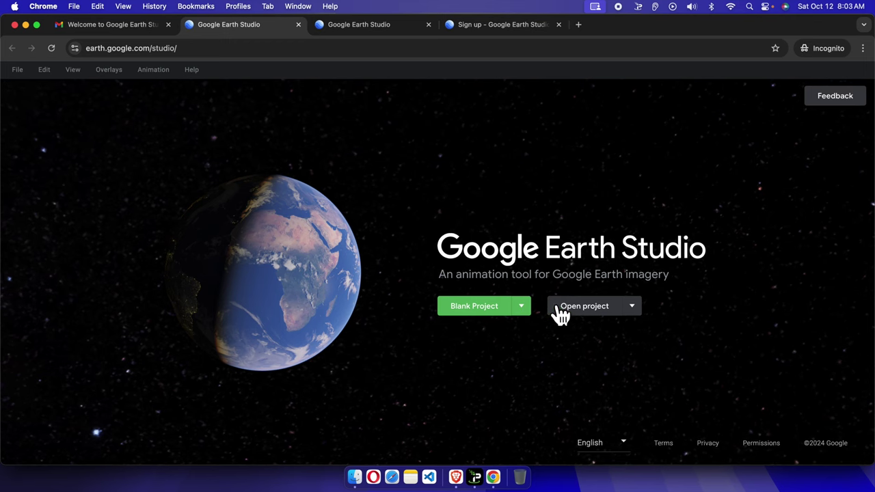
pyautogui.click(20, 74)
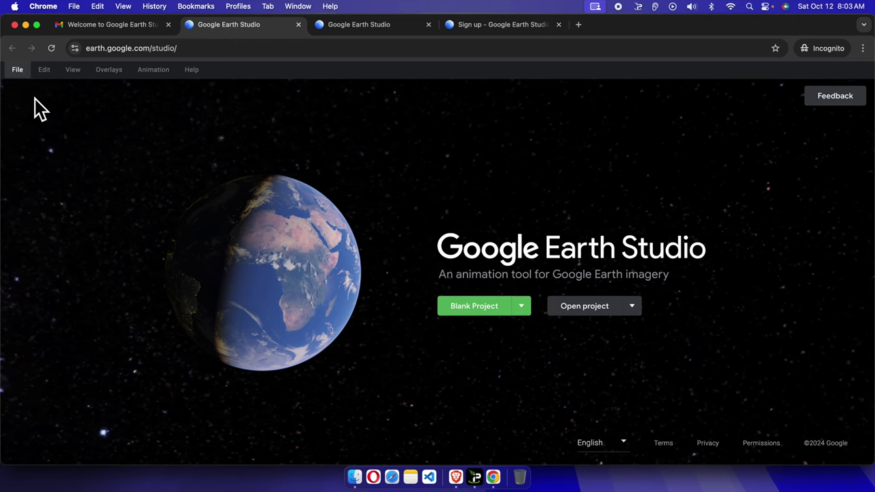
pyautogui.click(15, 72)
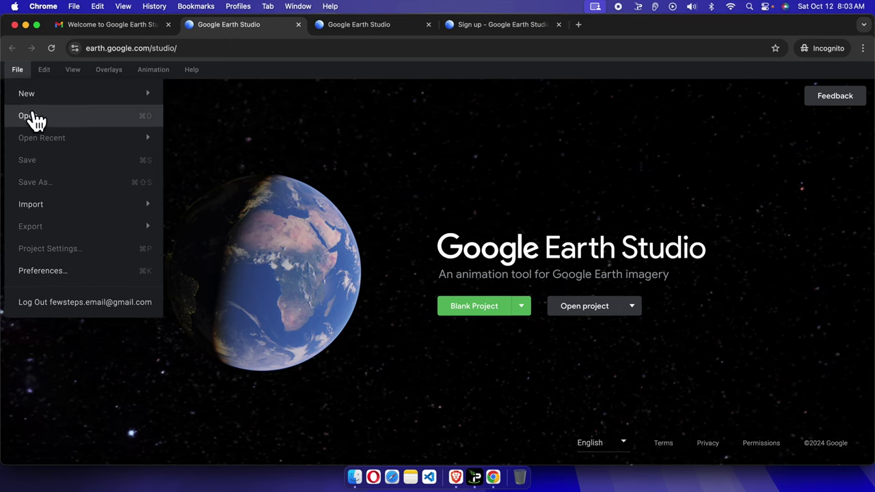
pyautogui.click(43, 71)
pyautogui.click(72, 71)
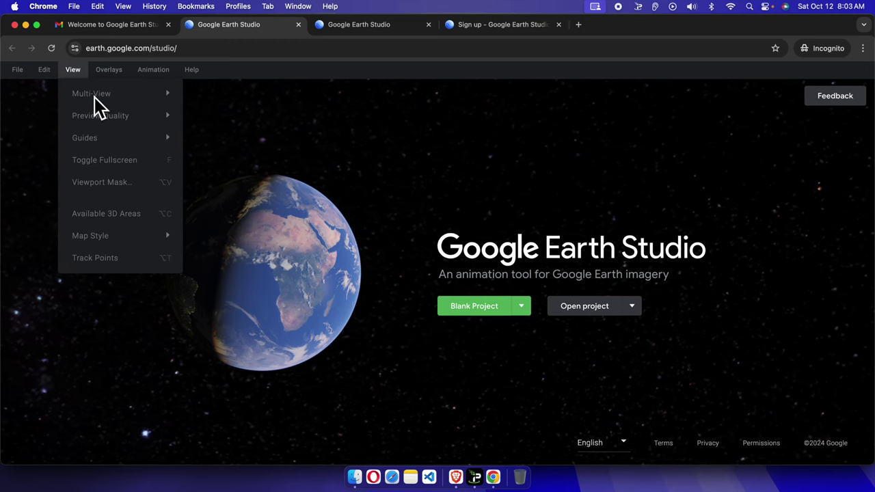
pyautogui.click(106, 71)
pyautogui.click(154, 71)
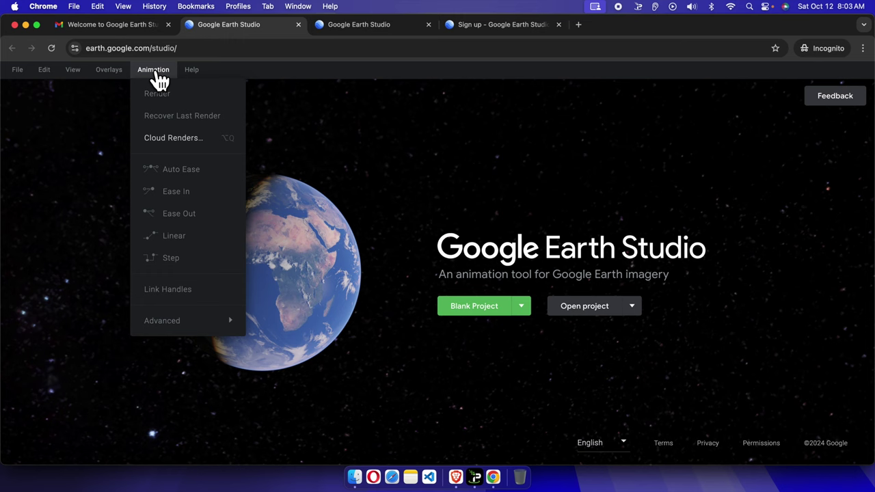
pyautogui.click(192, 72)
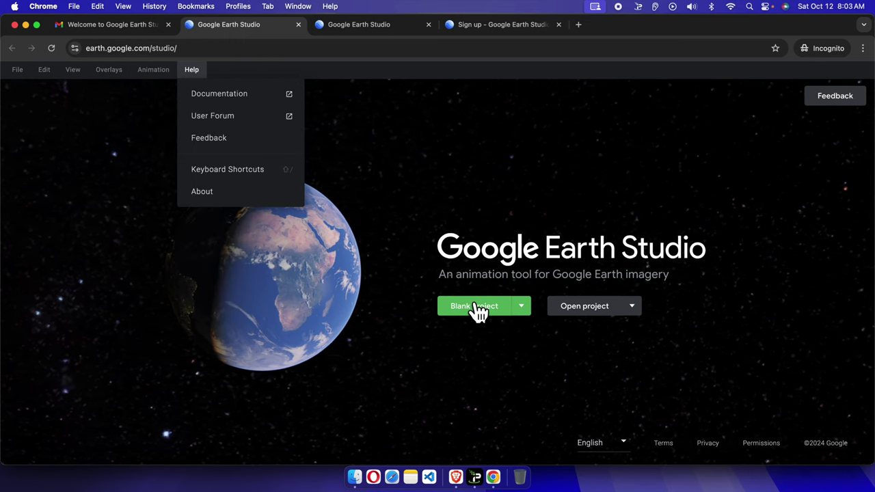
pyautogui.click(635, 314)
pyautogui.click(634, 313)
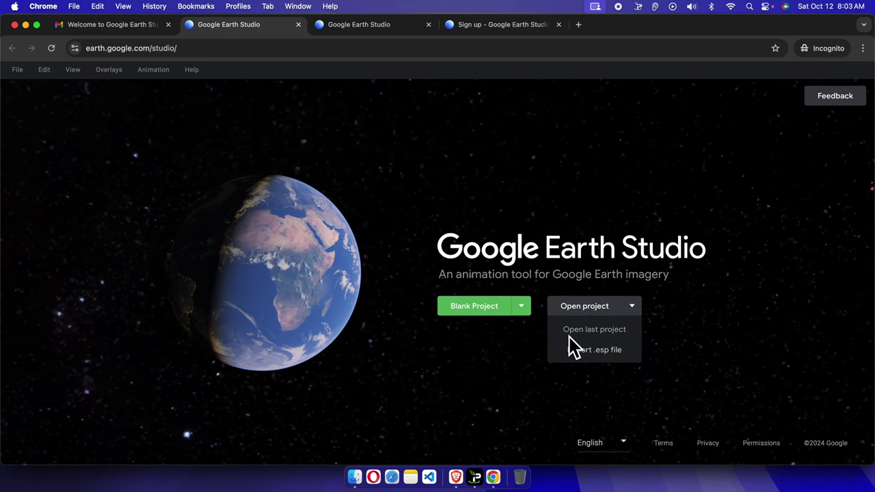
pyautogui.click(650, 264)
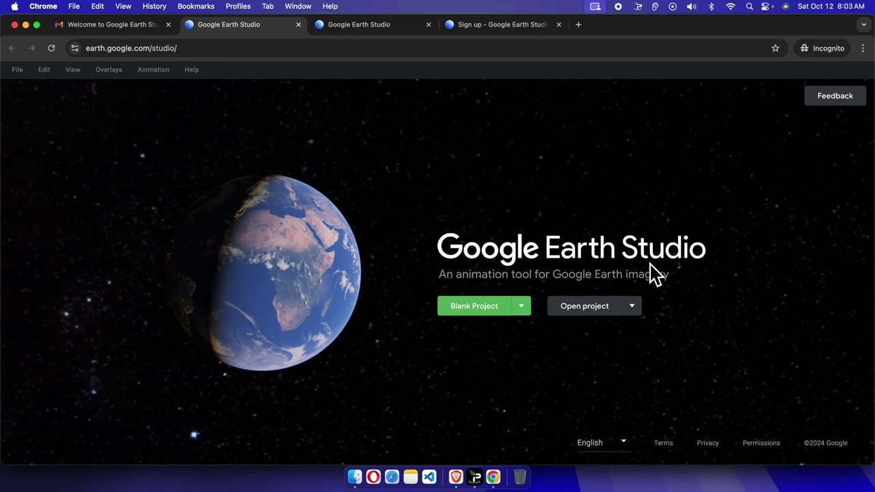